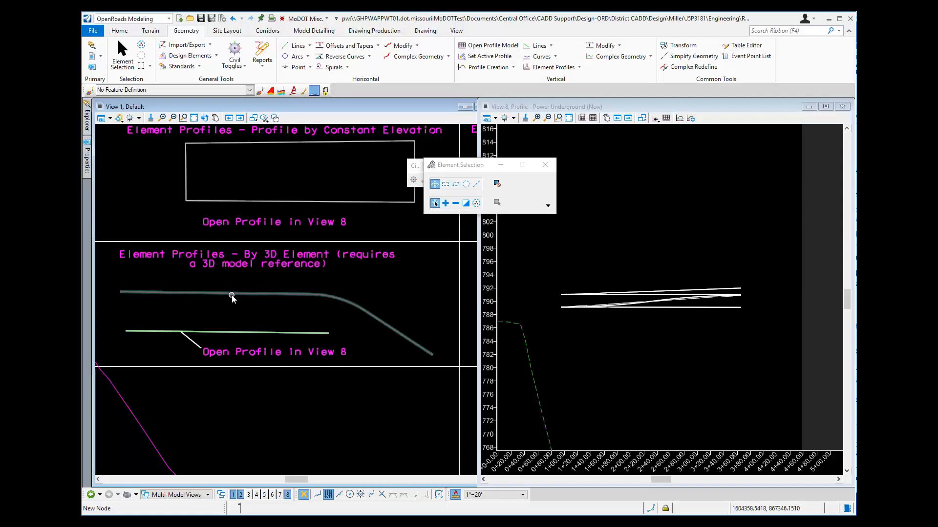
Inspect the raised median strip in the plan view and its matching 3D element in View 2.
mouse_move(231, 296)
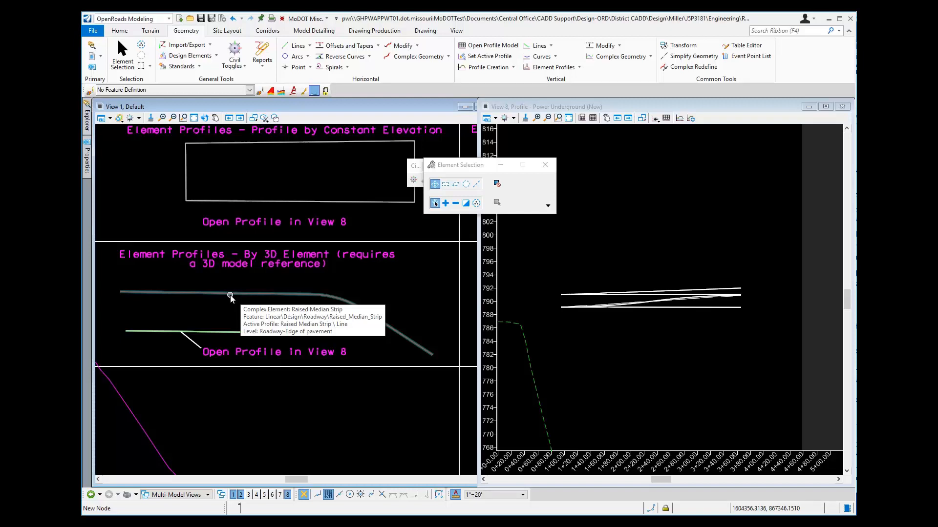
left_click(230, 295)
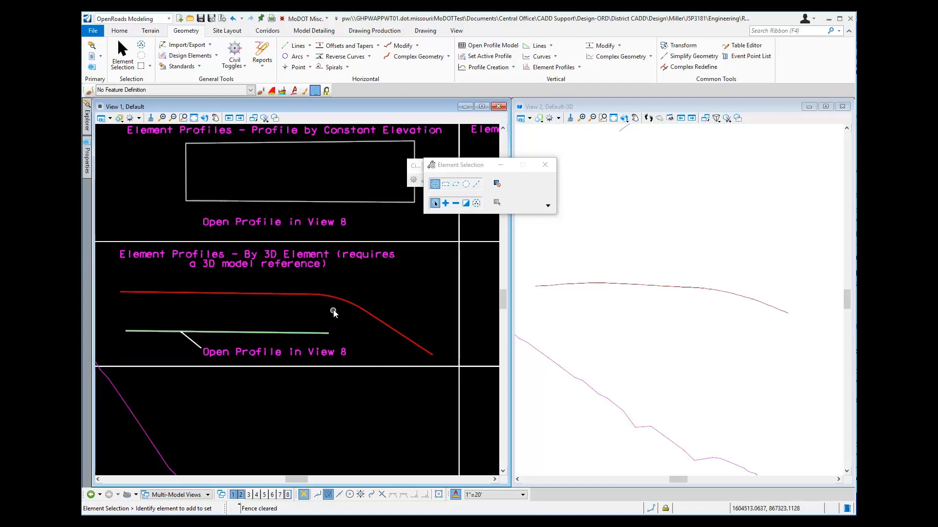
left_click(577, 287)
left_click(576, 288)
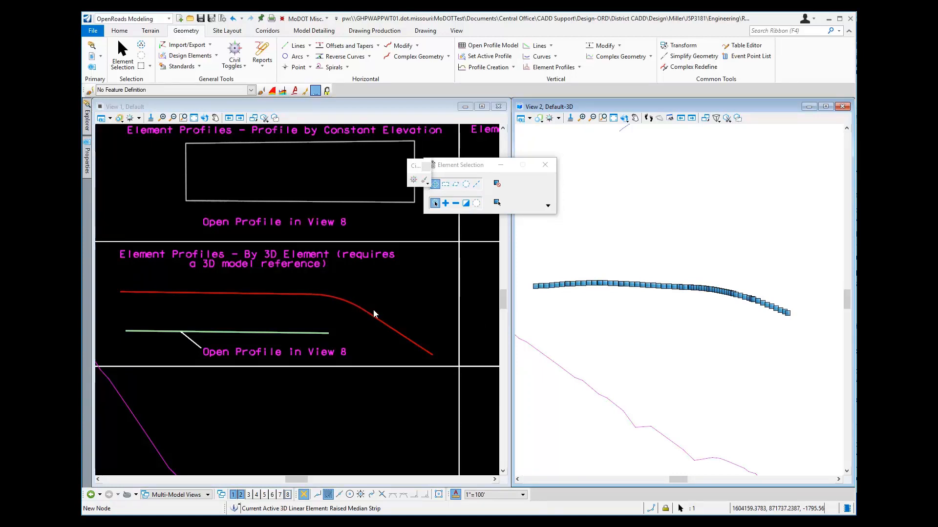
left_click(596, 323)
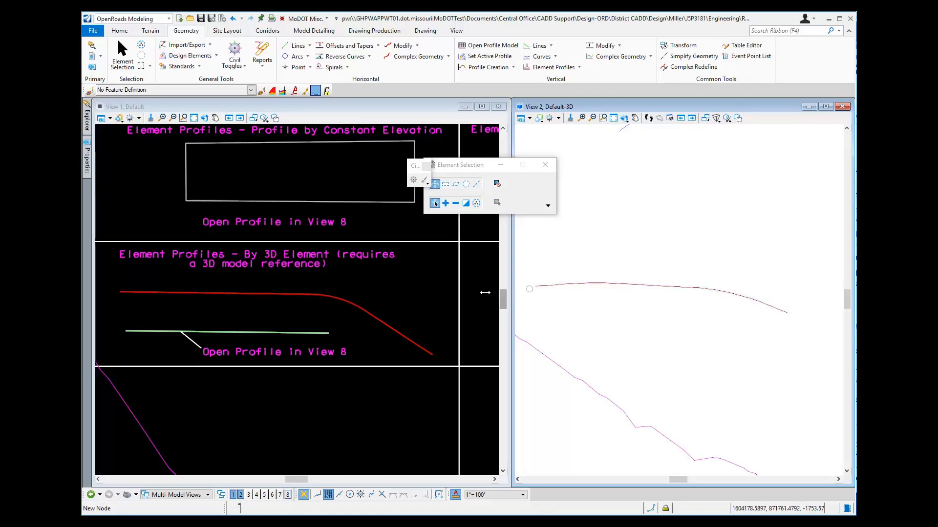
left_click(277, 304)
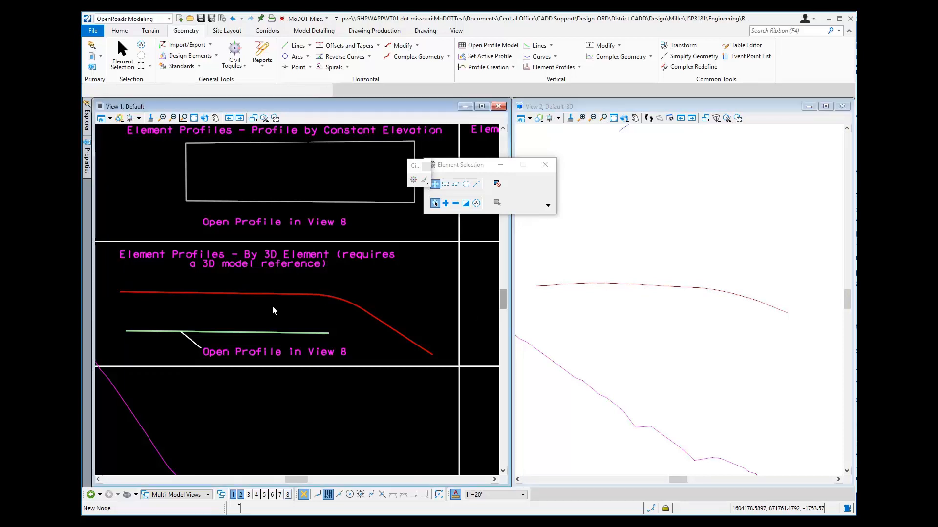
Open the profile model of the straight curb line below the median strip in View 2 and examine its ground line.
left_click(257, 333)
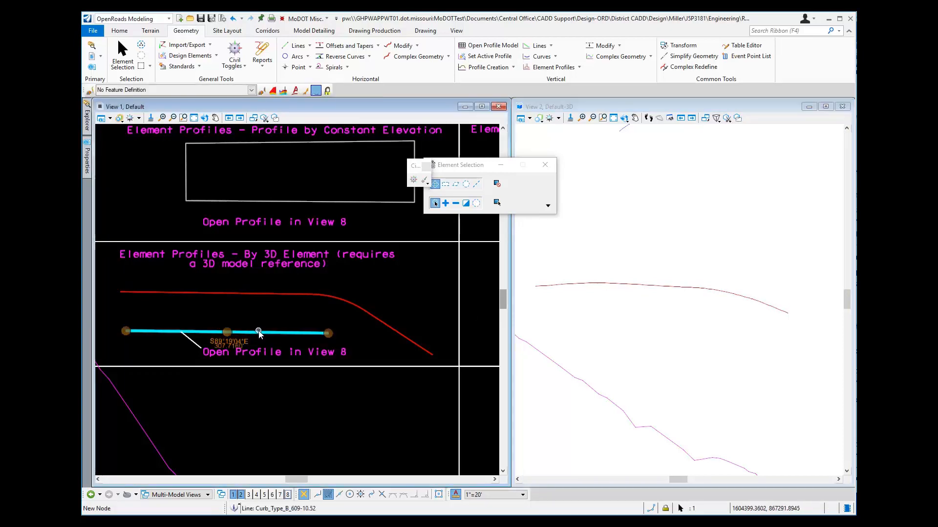
left_click(281, 327)
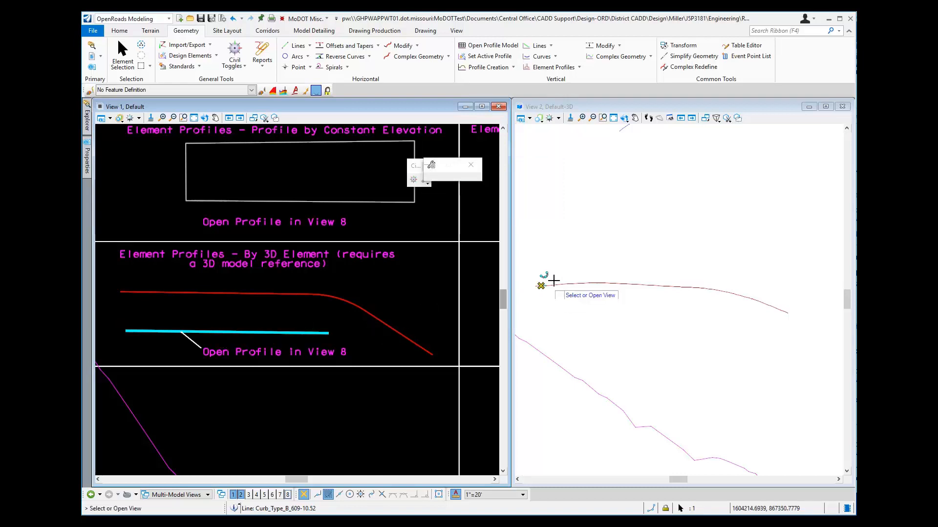
left_click(576, 268)
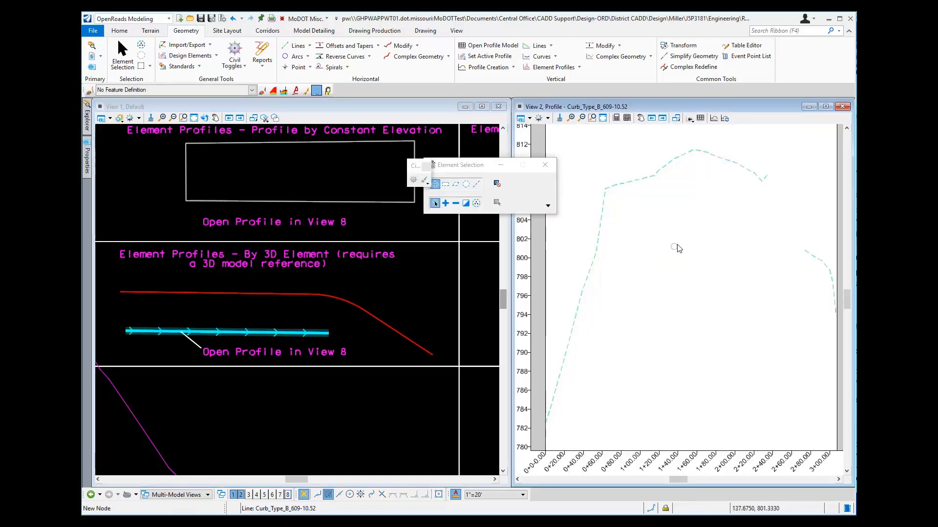
scroll(677, 248, "down", 1)
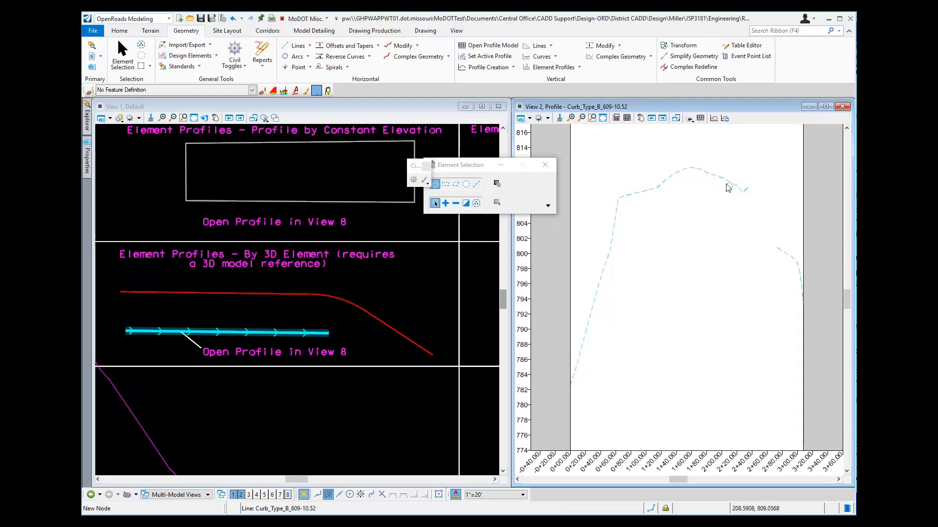
scroll(683, 197, "down", 3)
scroll(680, 179, "up", 4)
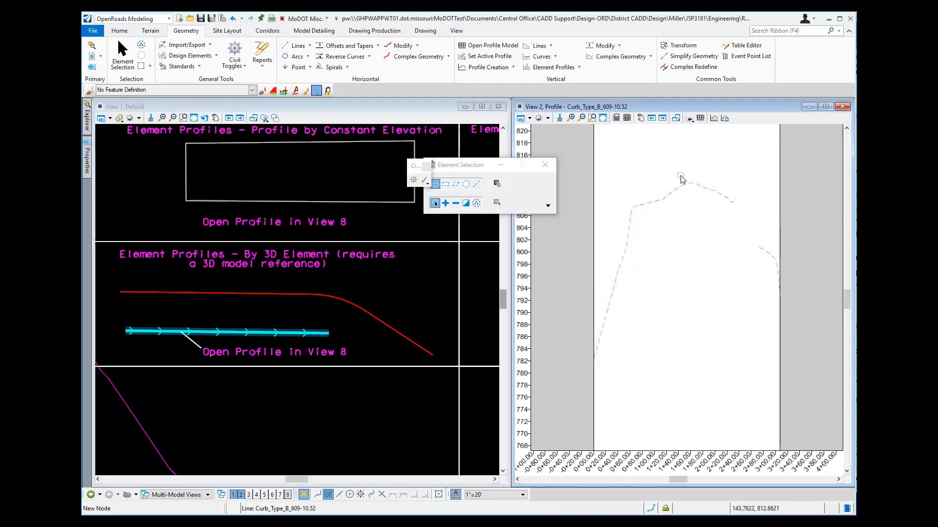
scroll(681, 179, "down", 1)
scroll(667, 192, "up", 1)
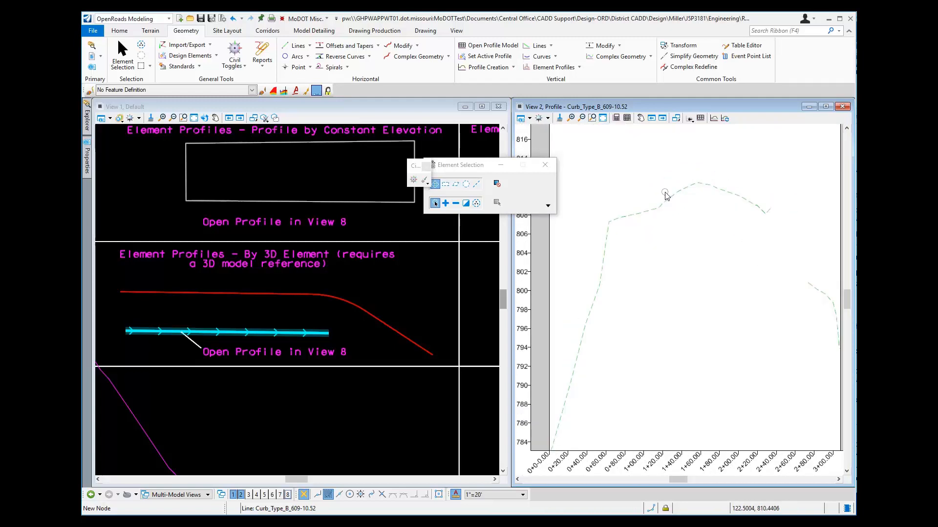
Open the curb line's profile model in View 8 and clear the Element Selection dialog off the plan view.
left_click(530, 120)
left_click(288, 495)
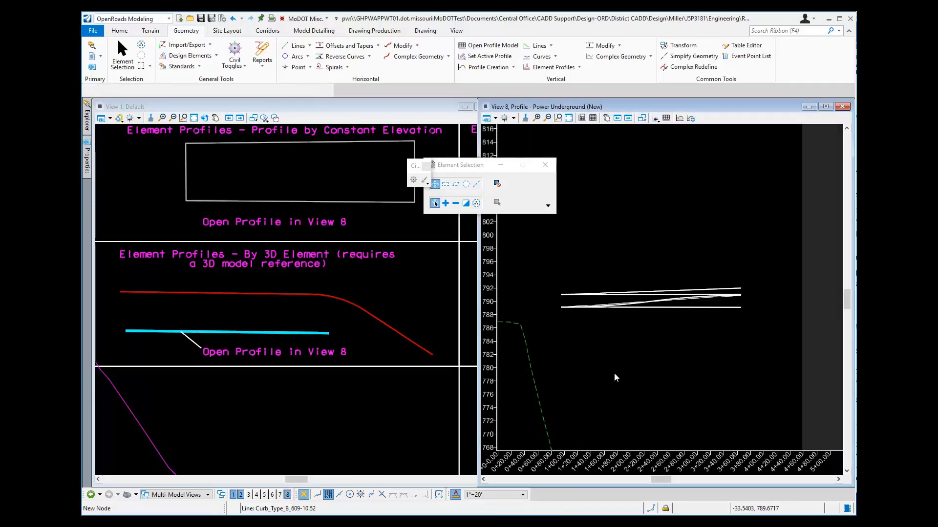
left_click(292, 333)
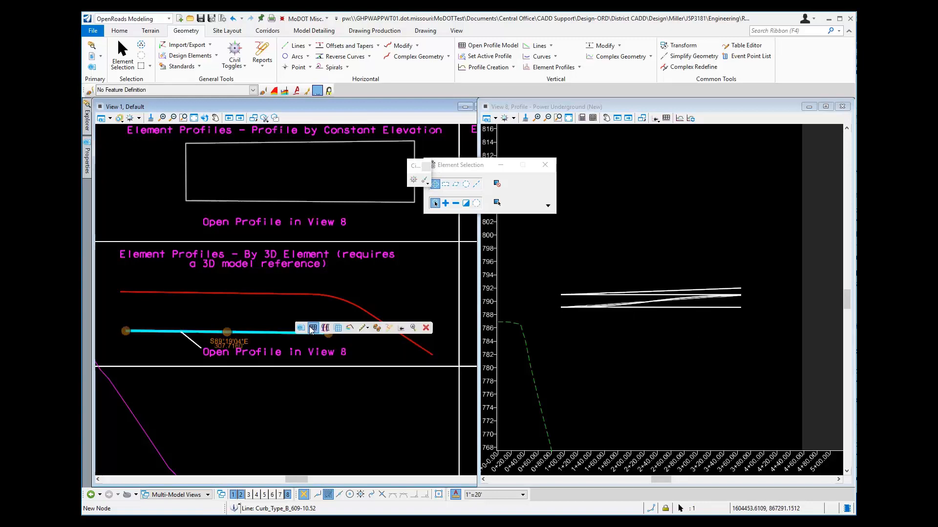
left_click(303, 327)
left_click(578, 264)
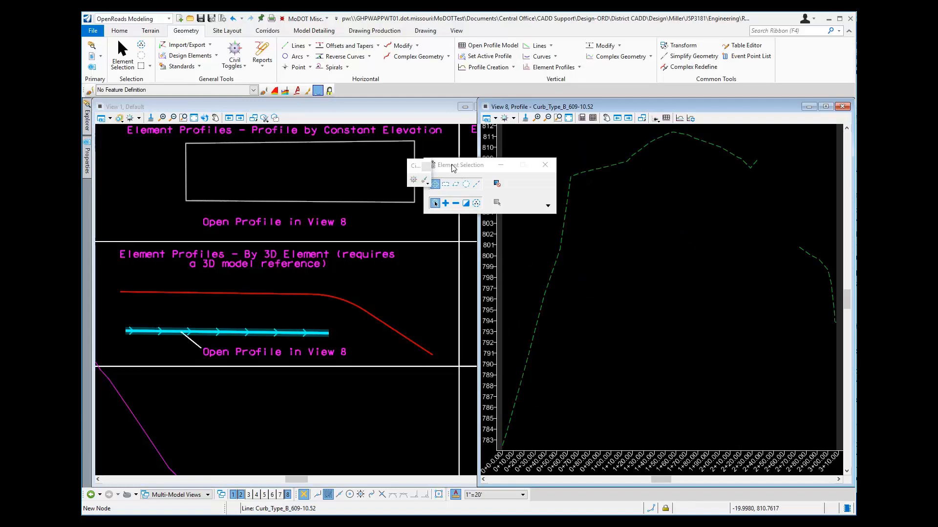
left_click_drag(452, 165, 595, 329)
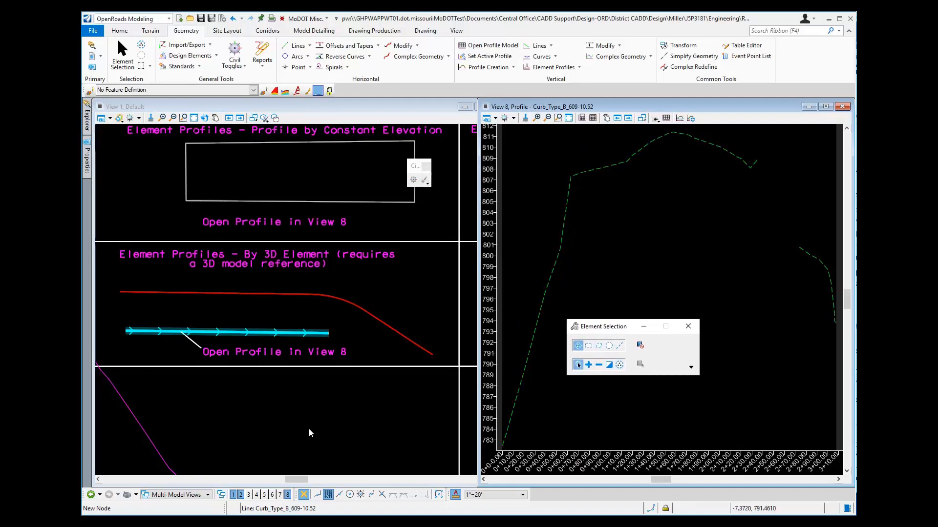
left_click(241, 495)
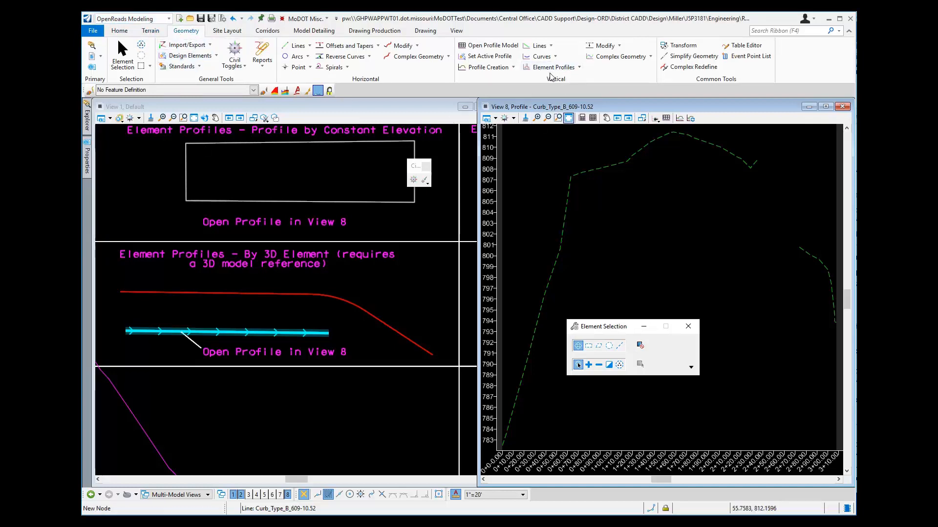
Create a Profile By 3D Element named By3D for the curb line, using the raised median strip as the defining element.
left_click(580, 68)
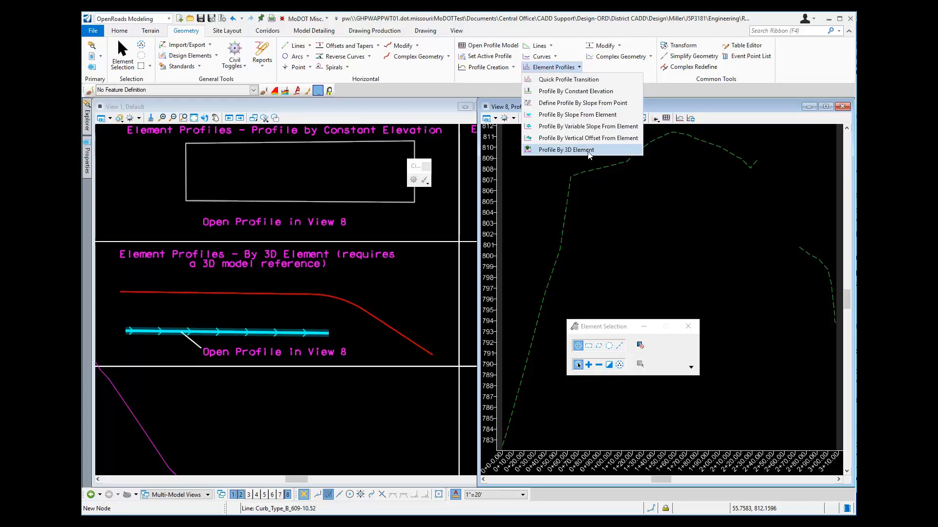
left_click(566, 150)
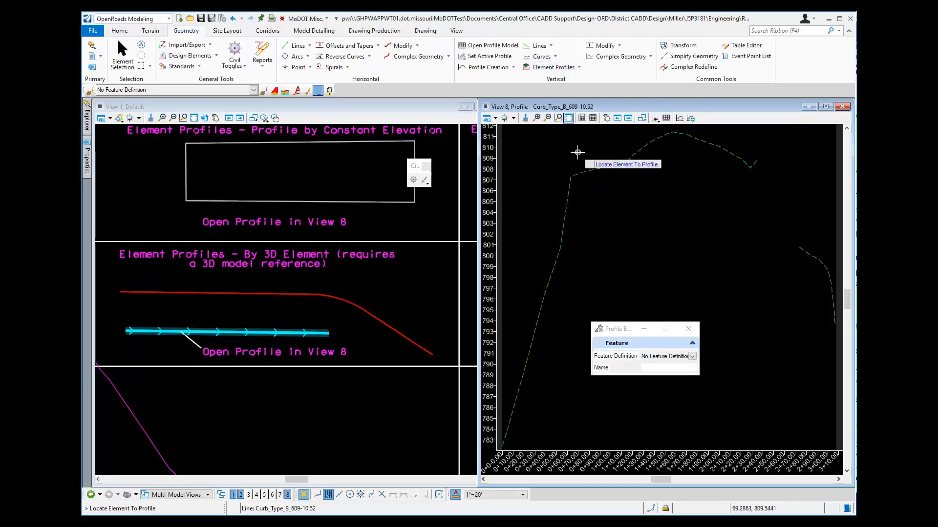
left_click_drag(614, 328, 306, 166)
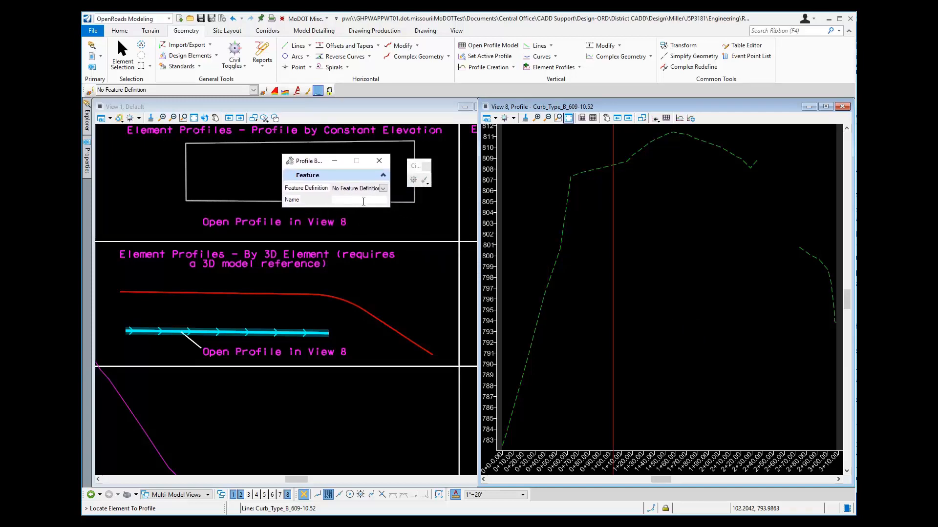
type("By3D")
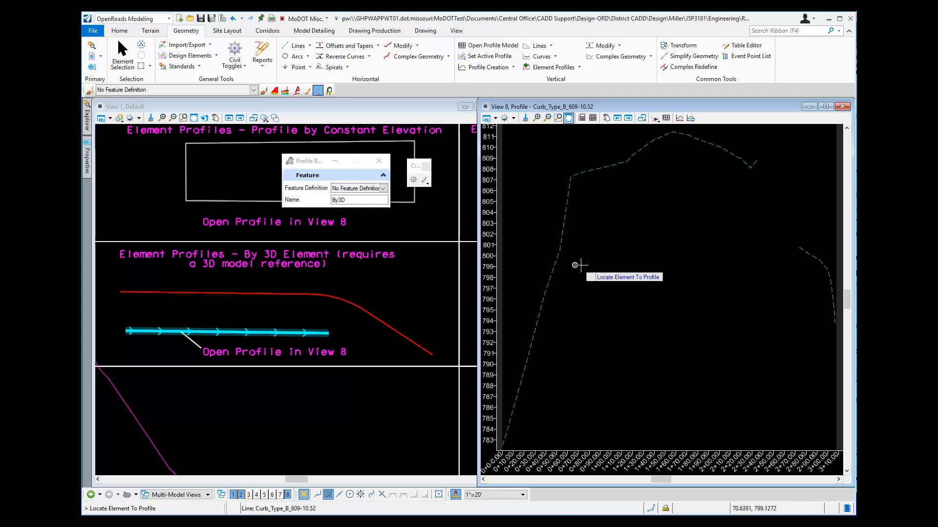
left_click(273, 333)
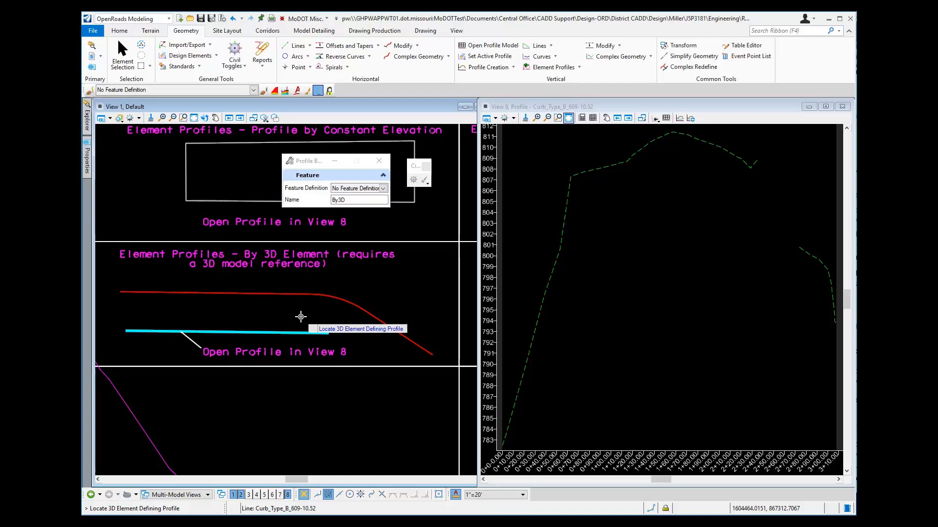
left_click(281, 293)
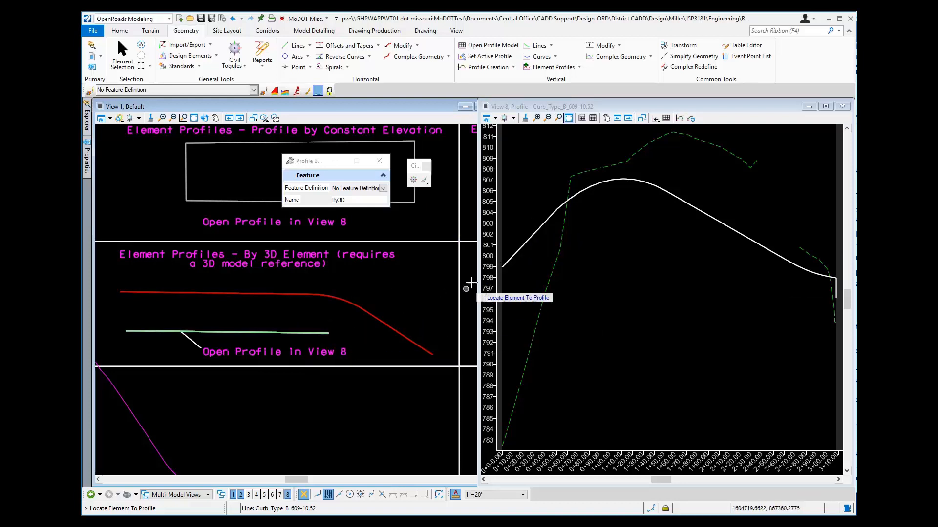
scroll(577, 269, "down", 1)
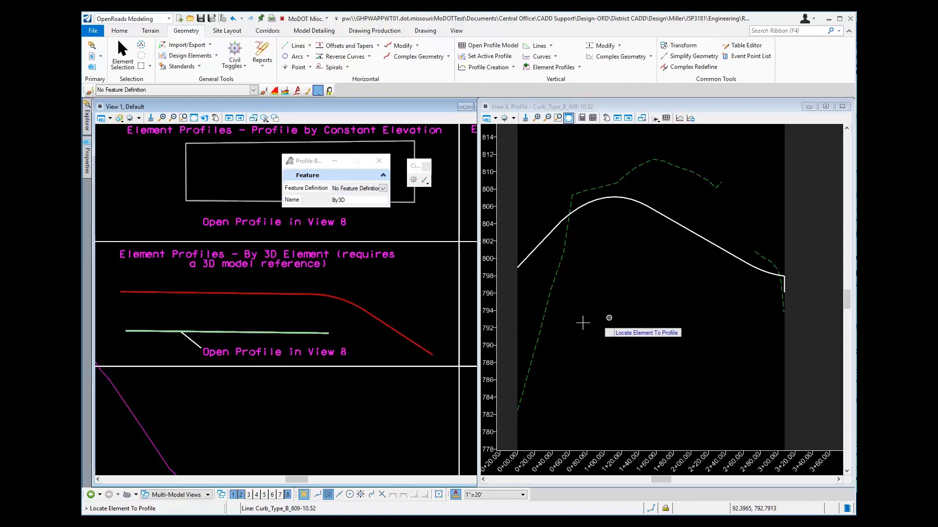
right_click(598, 303)
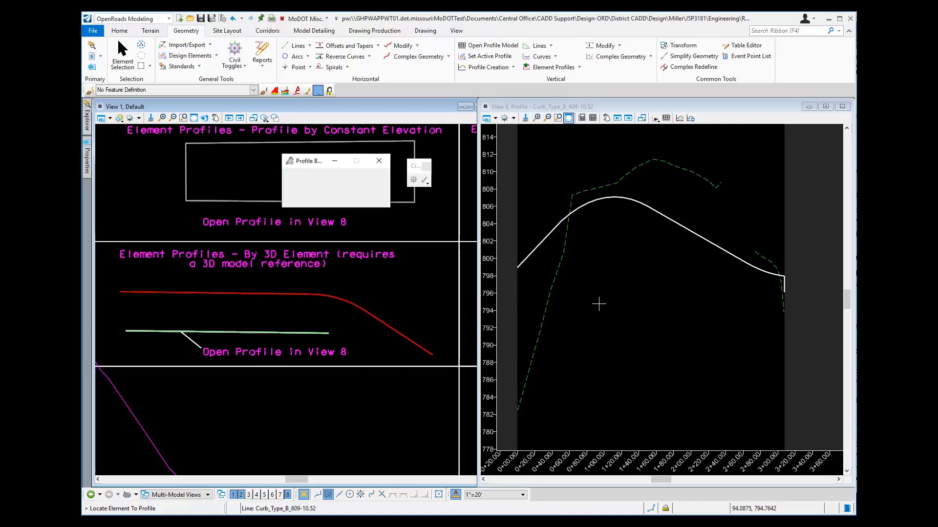
Move the By3D profile's dropped end vertex up to about station 3+12, elevation about 797.9, straightening the tail.
left_click(545, 254)
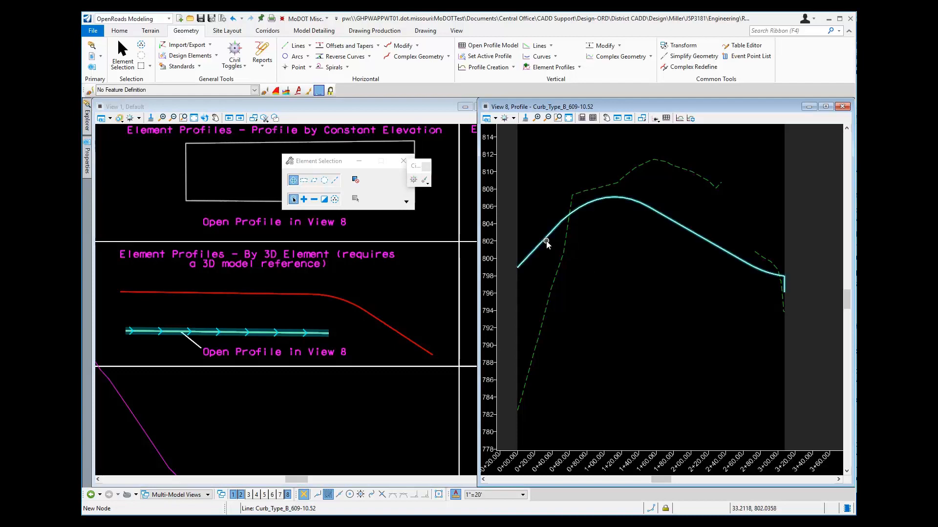
left_click(546, 239)
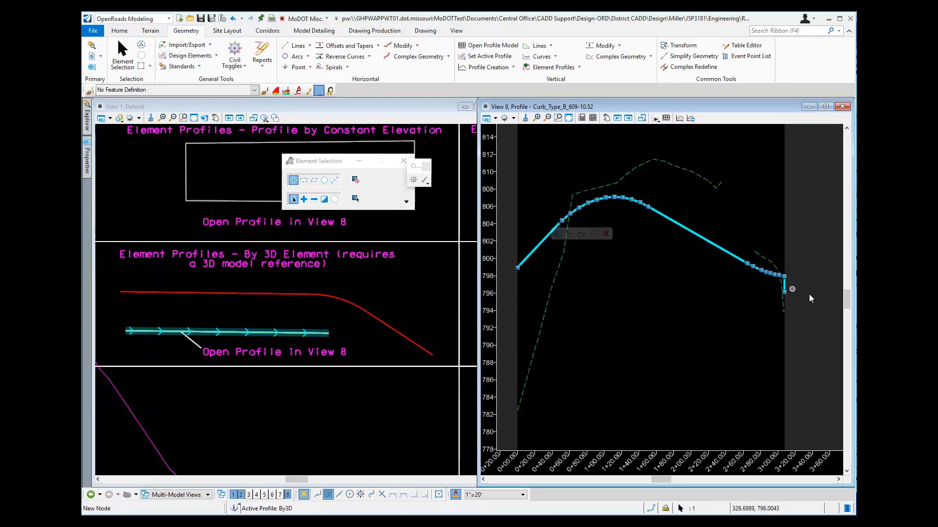
scroll(788, 286, "up", 5)
scroll(778, 283, "up", 2)
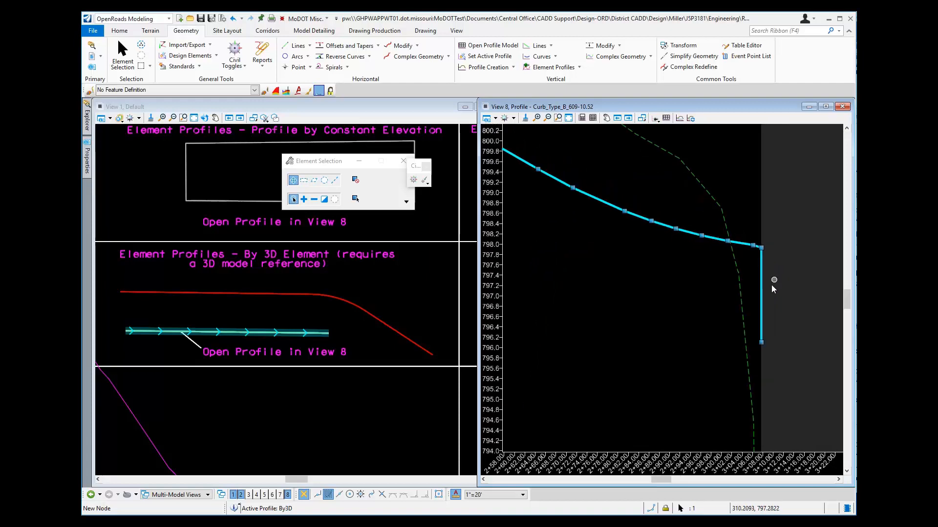
left_click(761, 343)
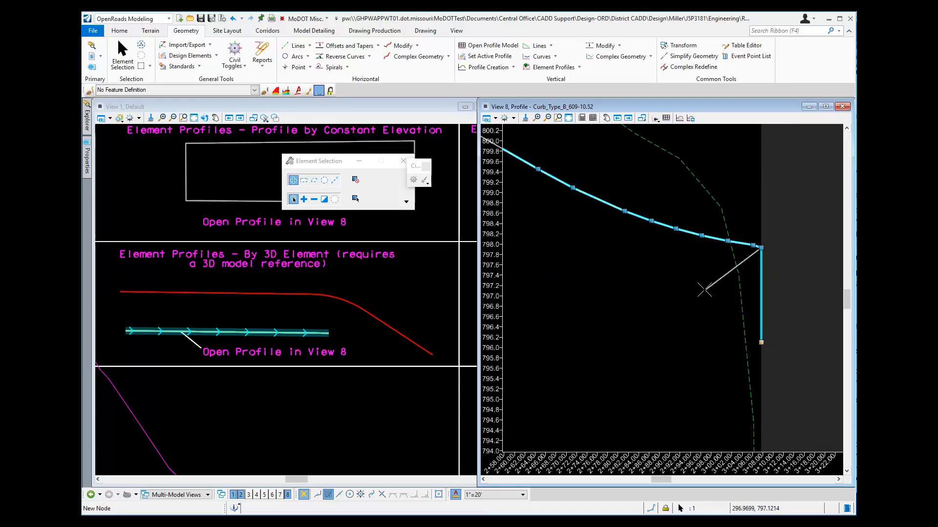
left_click(782, 248)
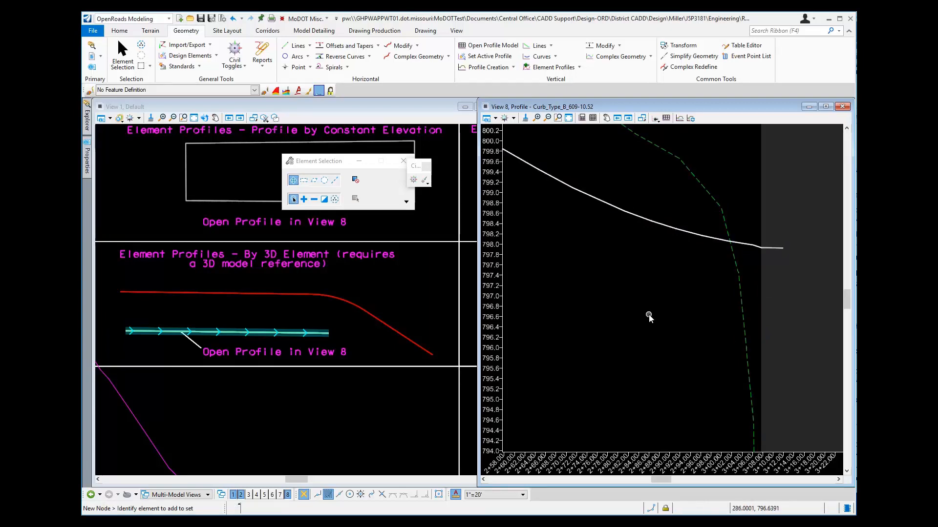
Review the full By3D profile against the ground line, then select it and examine the vertices along its crest.
scroll(664, 317, "down", 3)
middle_click_drag(576, 312, 701, 310)
scroll(689, 310, "down", 1)
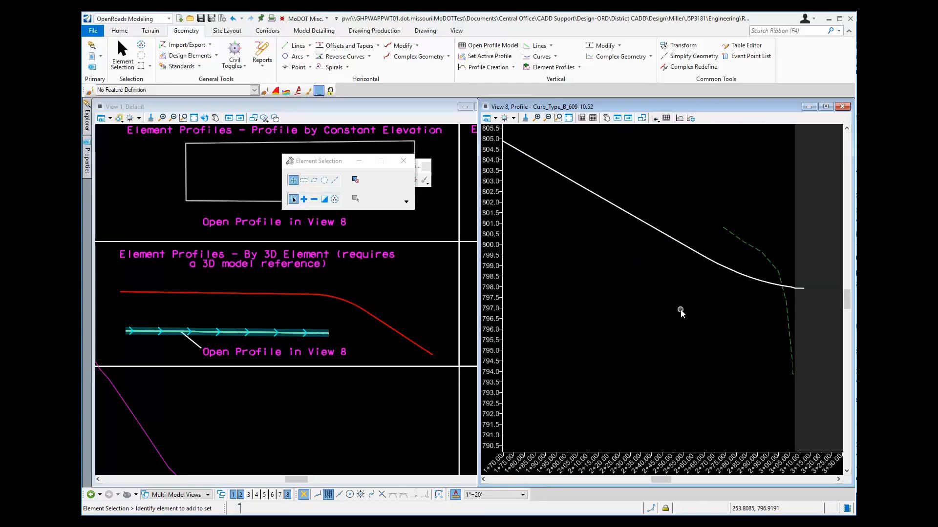
scroll(594, 291, "down", 2)
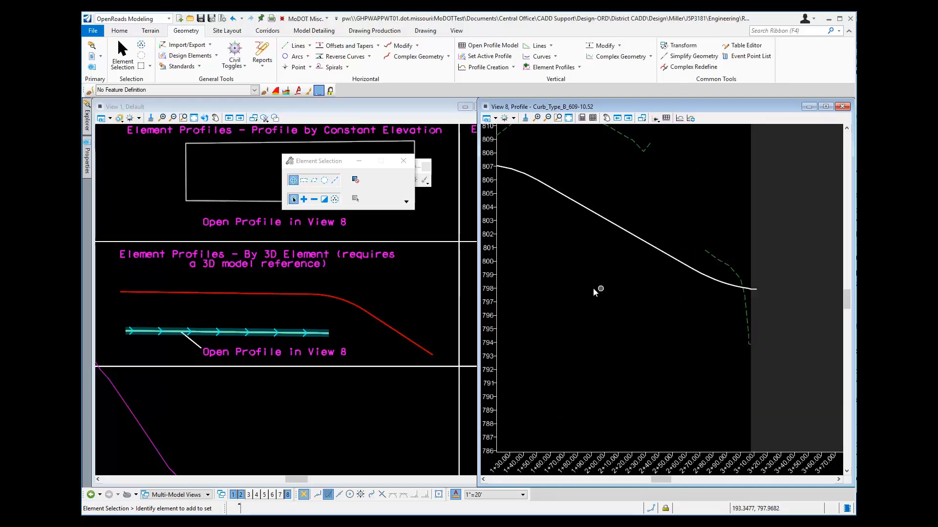
scroll(681, 308, "down", 1)
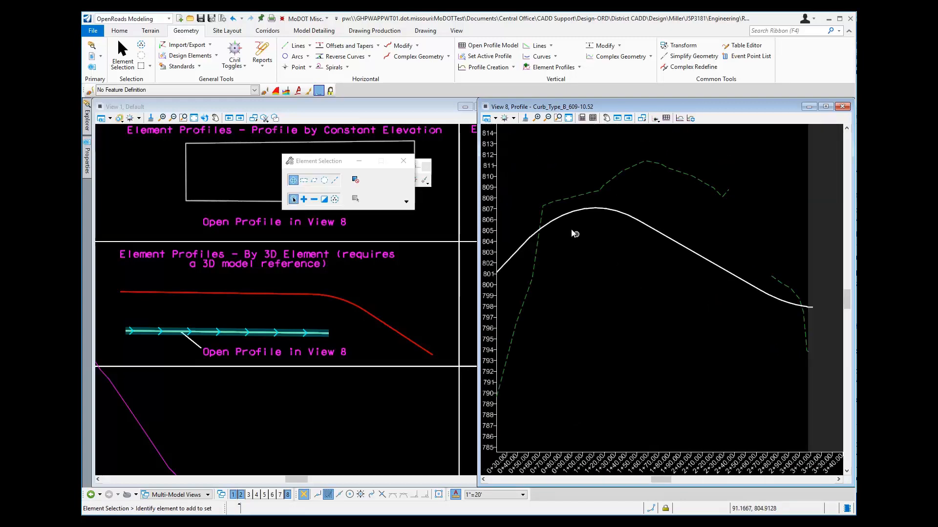
left_click(568, 218)
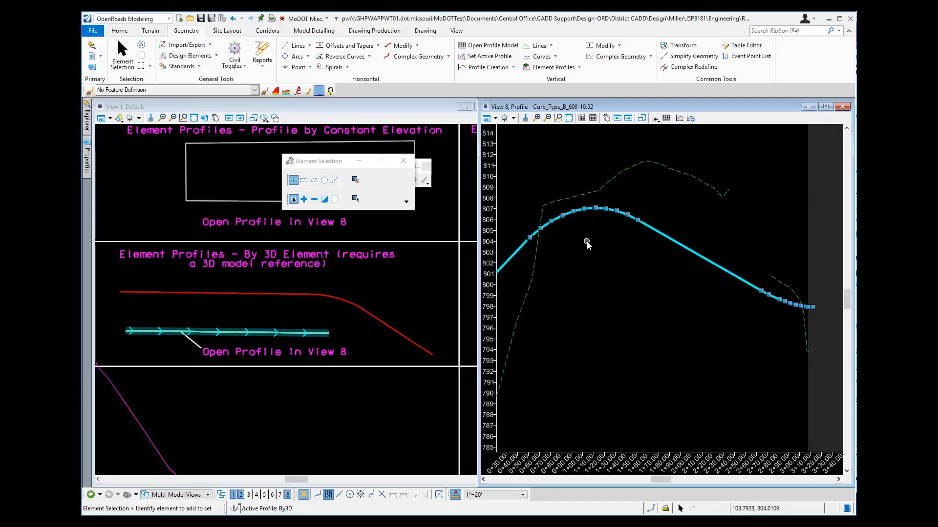
scroll(576, 276, "down", 2)
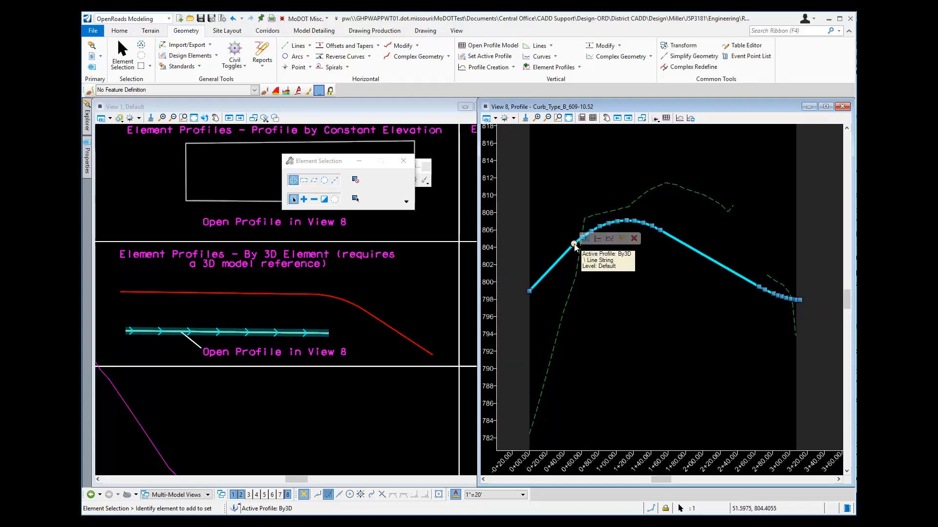
scroll(574, 246, "up", 3)
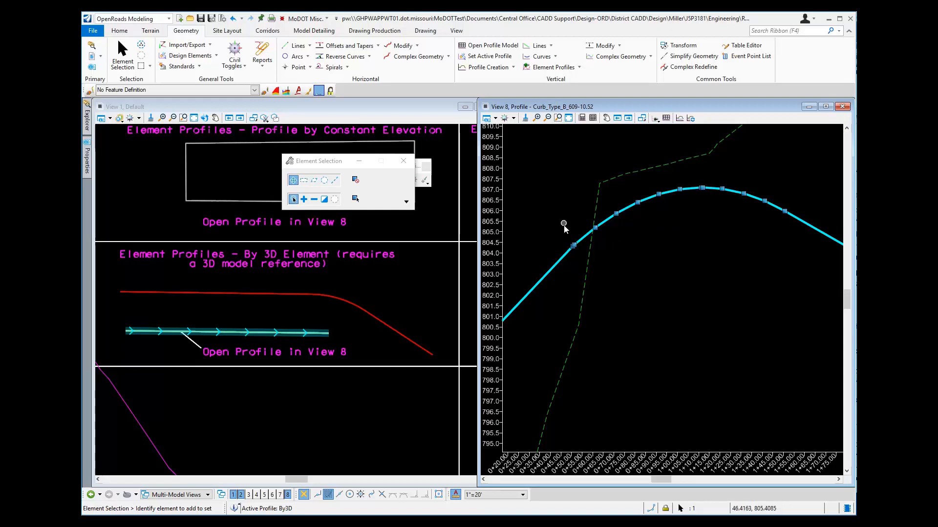
Clear the profile selection and turn on Civil AccuDraw, with the Element Selection dialog shifted clear of it.
left_click(628, 302)
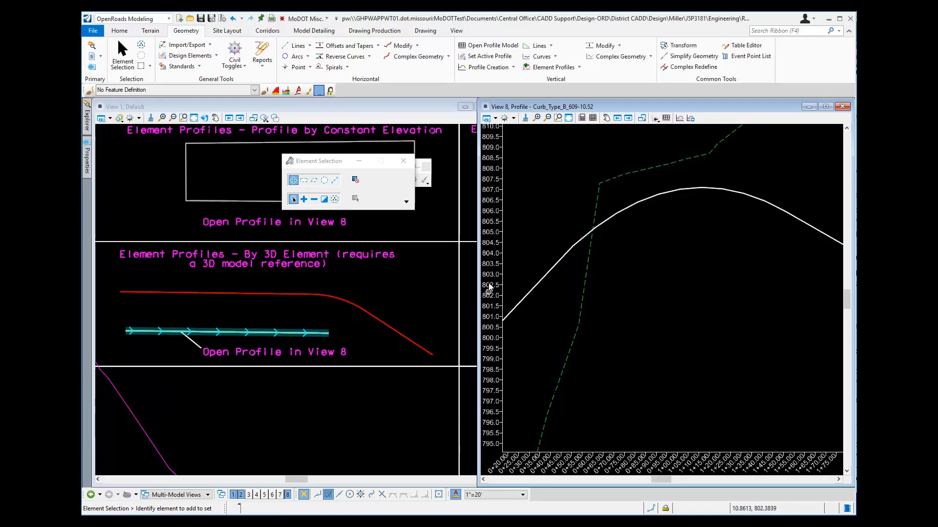
left_click_drag(371, 161, 270, 146)
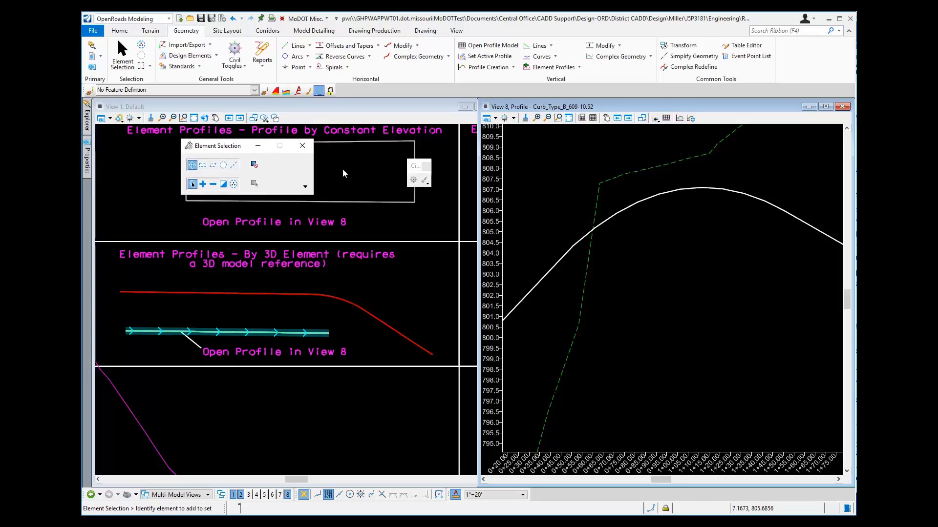
left_click(416, 178)
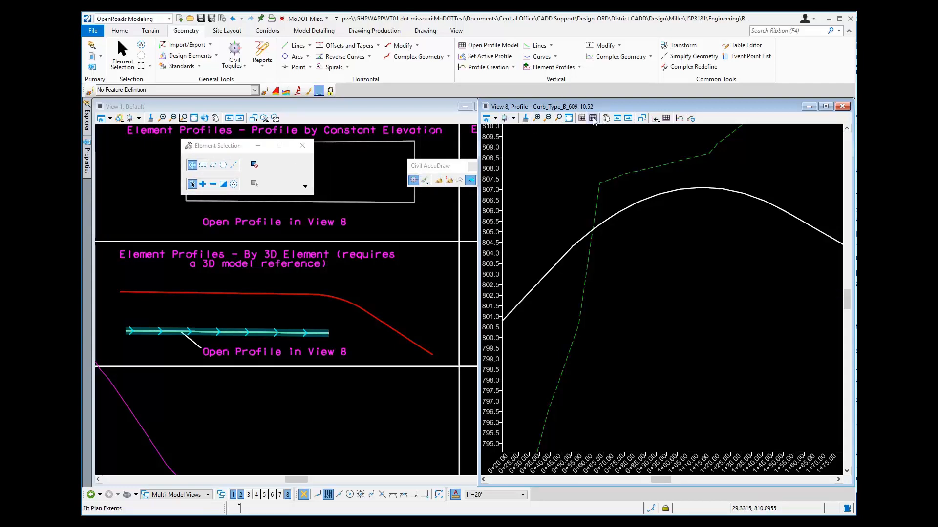
Move the By3D profile's vertex at the start of the crest curve to exactly station 0+50, Z 804.5, using Civil AccuDraw.
left_click(565, 253)
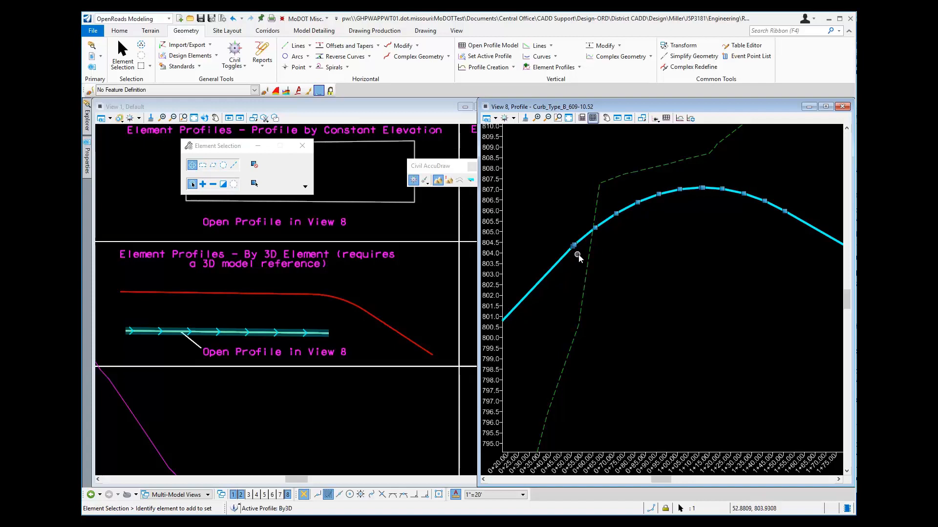
left_click(575, 246)
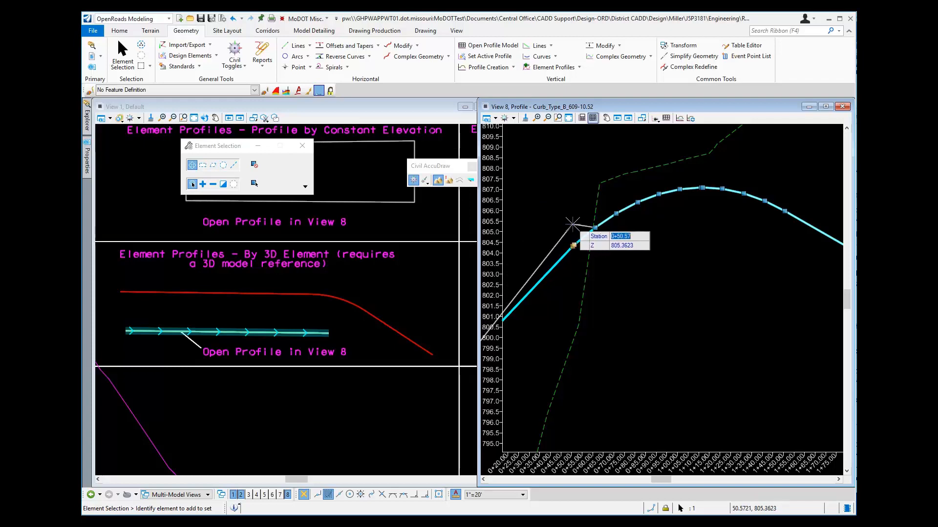
scroll(578, 225, "up", 1)
scroll(579, 225, "up", 1)
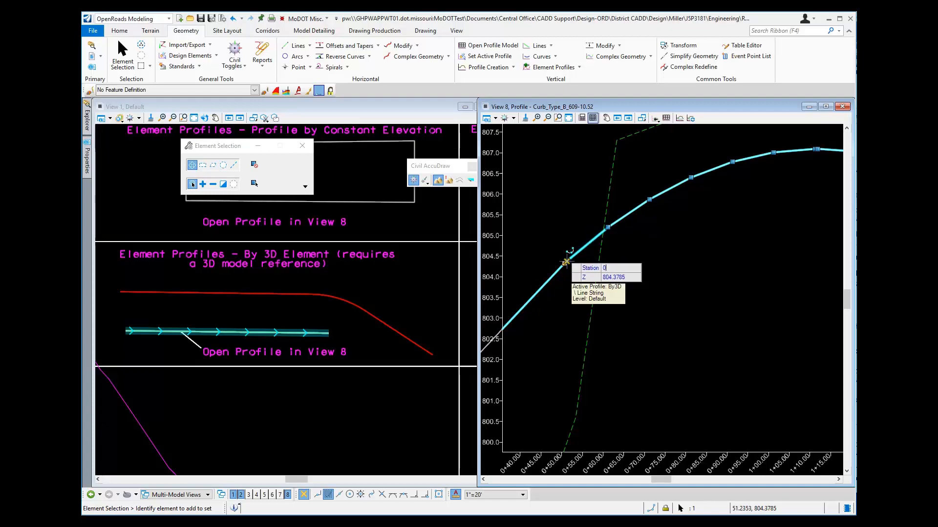
type("0")
key("Tab")
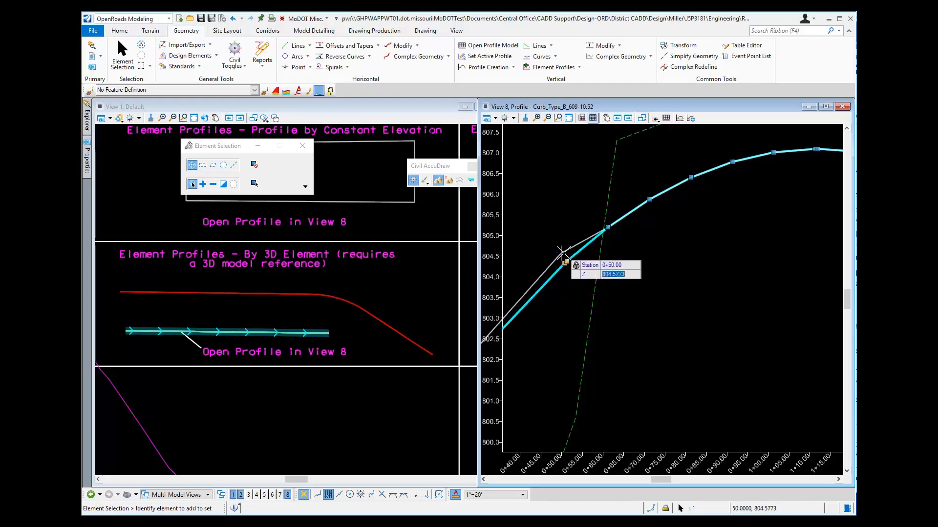
type("804")
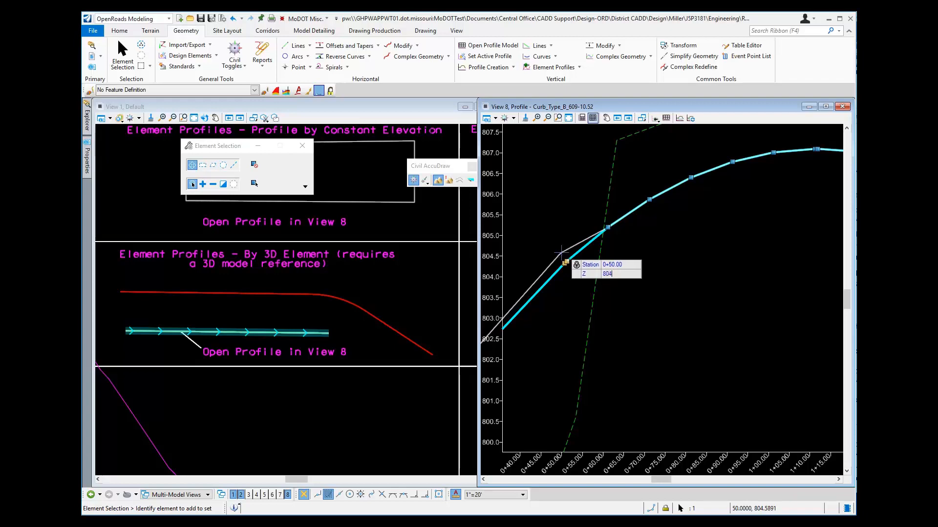
type(".5")
key("Tab")
left_click(564, 228)
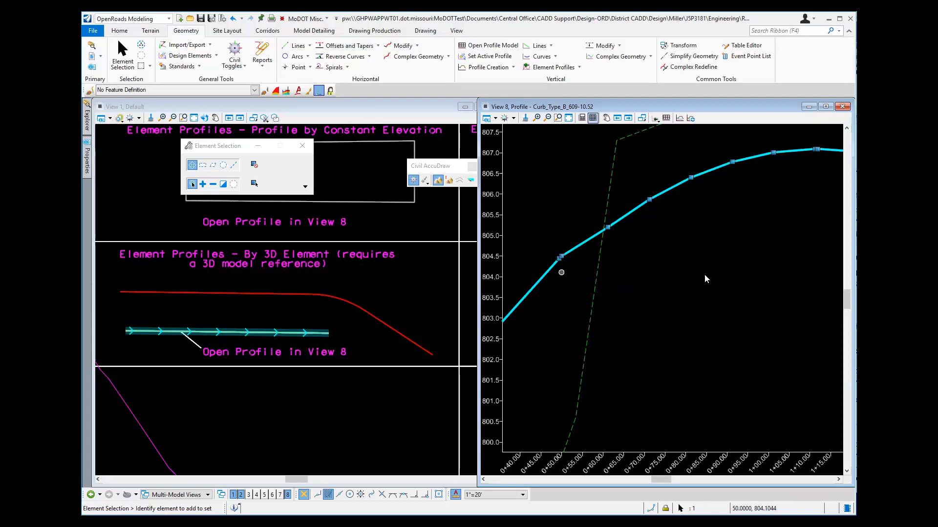
left_click(586, 245)
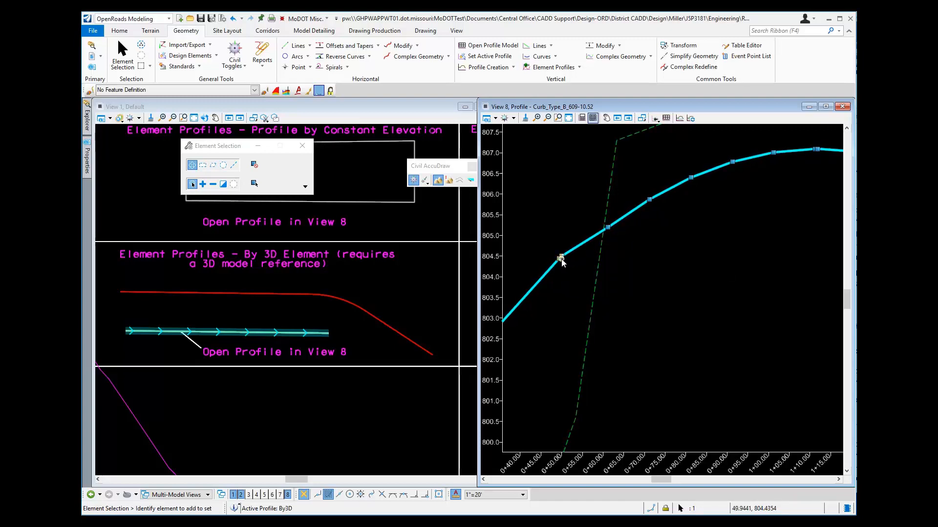
scroll(638, 253, "down", 4)
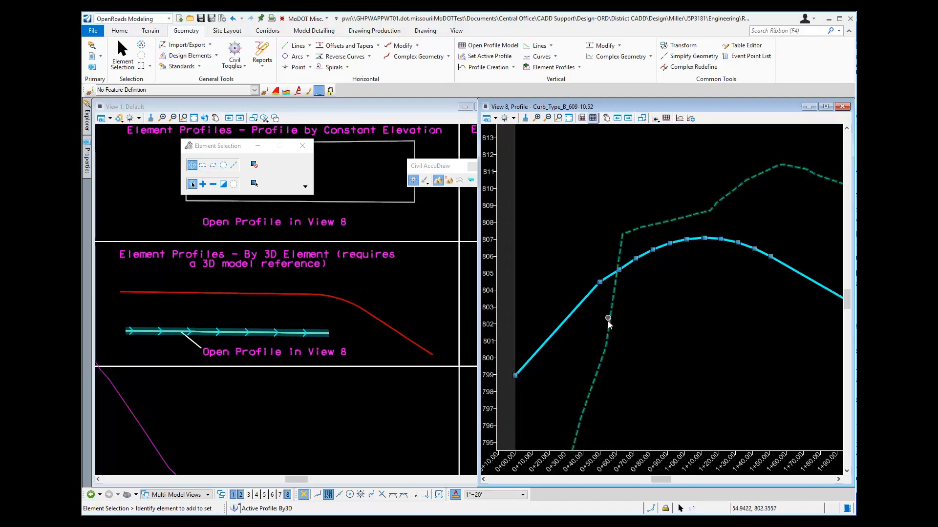